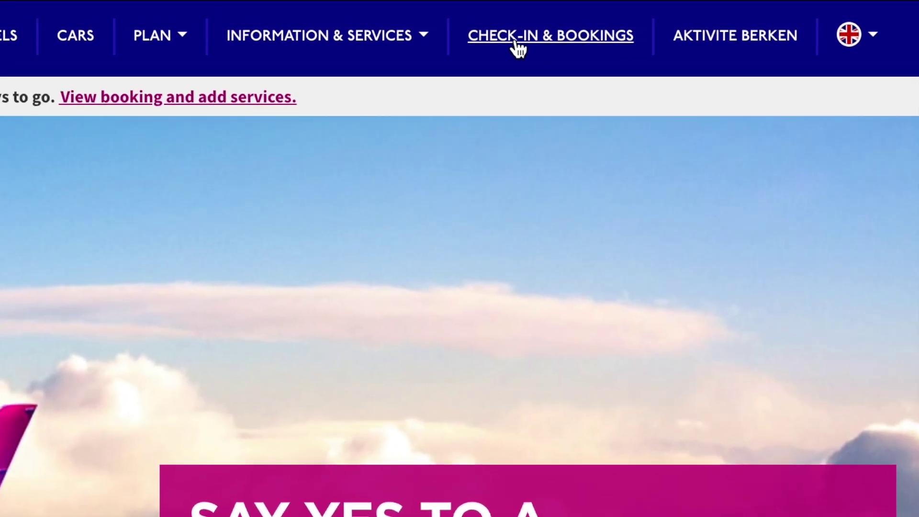
Open the Brussels Charleroi–Sofia trip's details from Check-in & Bookings and scroll to its passengers.
{"action": "left_click", "coordinate": [518, 48]}
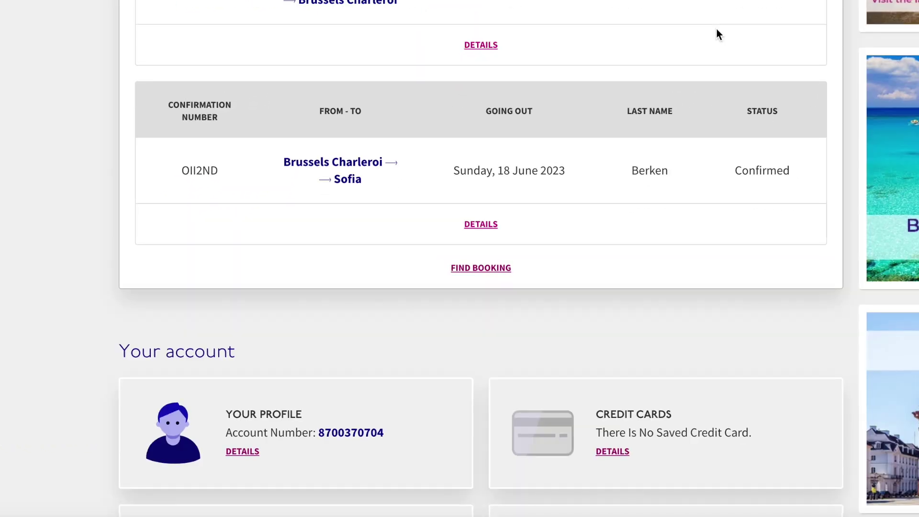
{"action": "scroll", "coordinate": [740, 21], "scroll_direction": "down", "scroll_amount": 2}
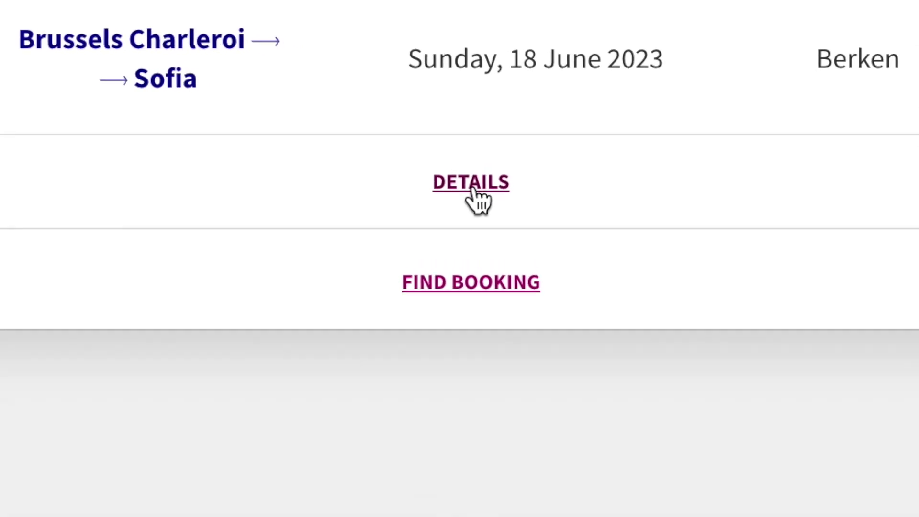
{"action": "left_click", "coordinate": [473, 188]}
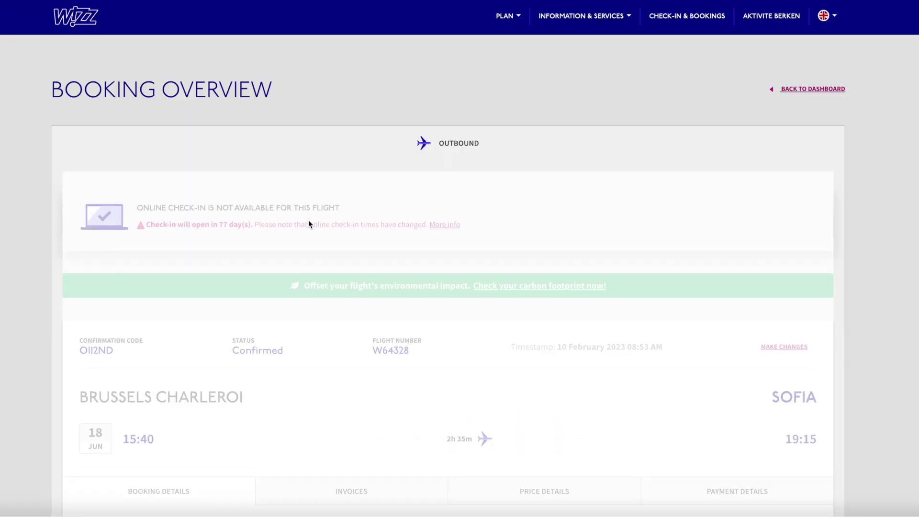
{"action": "scroll", "coordinate": [309, 220], "scroll_direction": "down", "scroll_amount": 2}
{"action": "scroll", "coordinate": [308, 221], "scroll_direction": "down", "scroll_amount": 1}
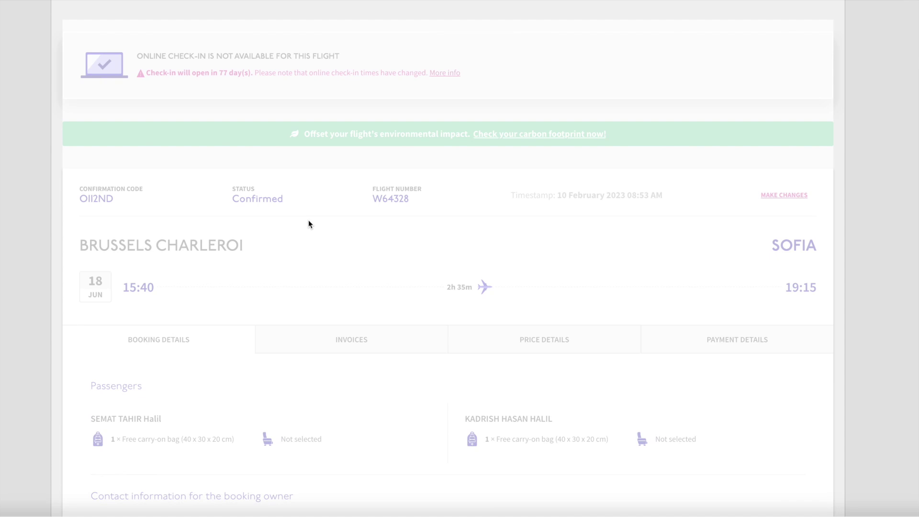
{"action": "scroll", "coordinate": [308, 221], "scroll_direction": "down", "scroll_amount": 2}
{"action": "scroll", "coordinate": [308, 221], "scroll_direction": "down", "scroll_amount": 4}
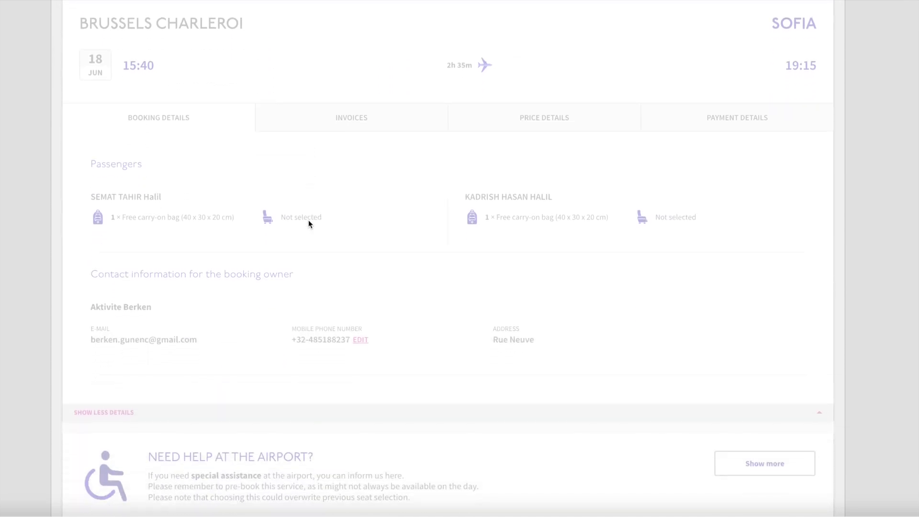
{"action": "scroll", "coordinate": [308, 221], "scroll_direction": "up", "scroll_amount": 9}
{"action": "scroll", "coordinate": [308, 221], "scroll_direction": "down", "scroll_amount": 3}
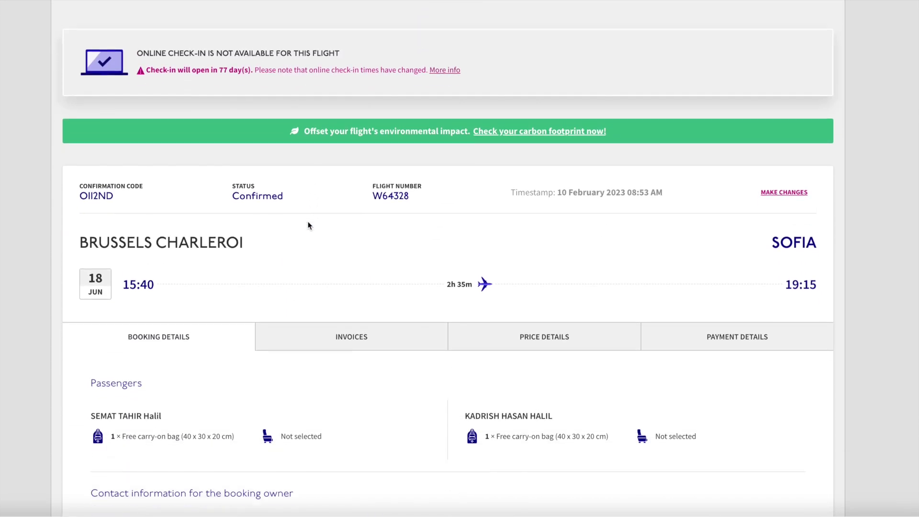
{"action": "scroll", "coordinate": [295, 225], "scroll_direction": "down", "scroll_amount": 1}
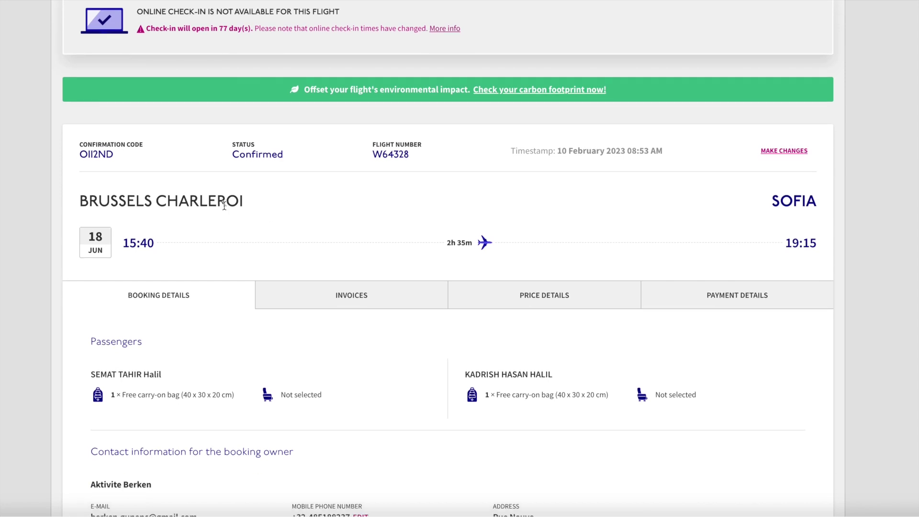
{"action": "scroll", "coordinate": [224, 206], "scroll_direction": "down", "scroll_amount": 2}
Highlight the two passengers' names in the booking overview.
{"action": "left_click_drag", "start_coordinate": [90, 287], "coordinate": [154, 285]}
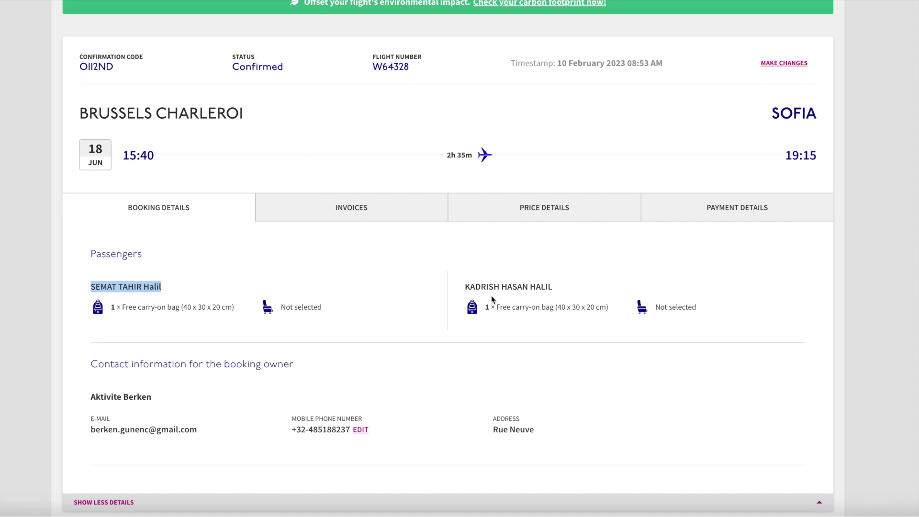
{"action": "left_click_drag", "start_coordinate": [468, 287], "coordinate": [583, 288]}
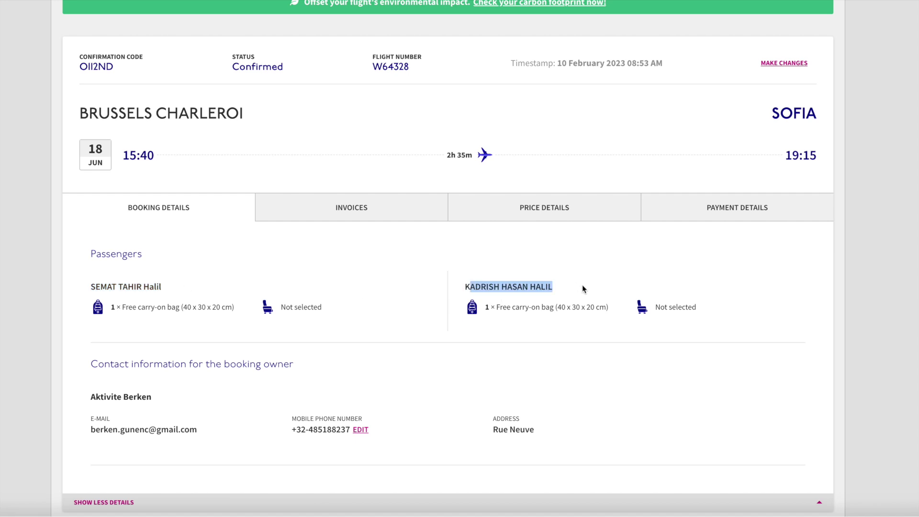
{"action": "left_click", "coordinate": [204, 277]}
{"action": "left_click_drag", "start_coordinate": [142, 285], "coordinate": [143, 287]}
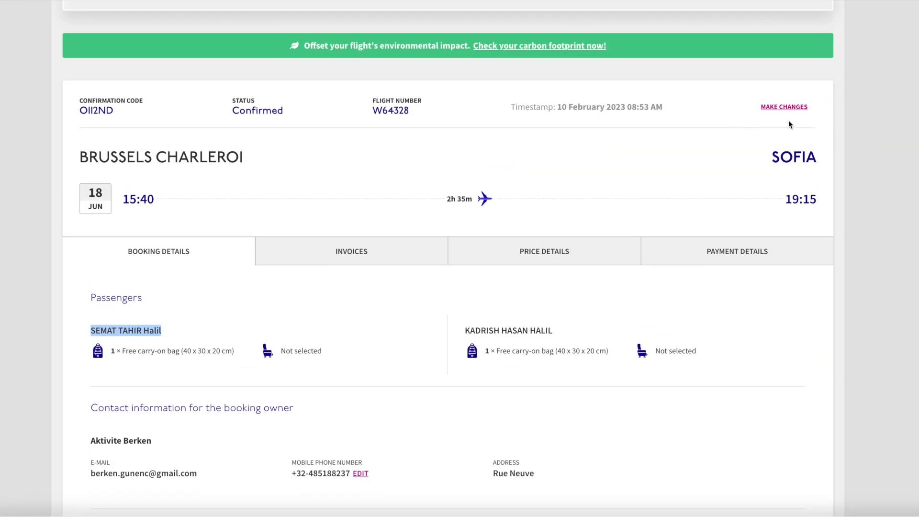
{"action": "left_click", "coordinate": [747, 108]}
Choose 'Change passenger details' from the booking's Make changes options.
{"action": "left_click", "coordinate": [784, 108]}
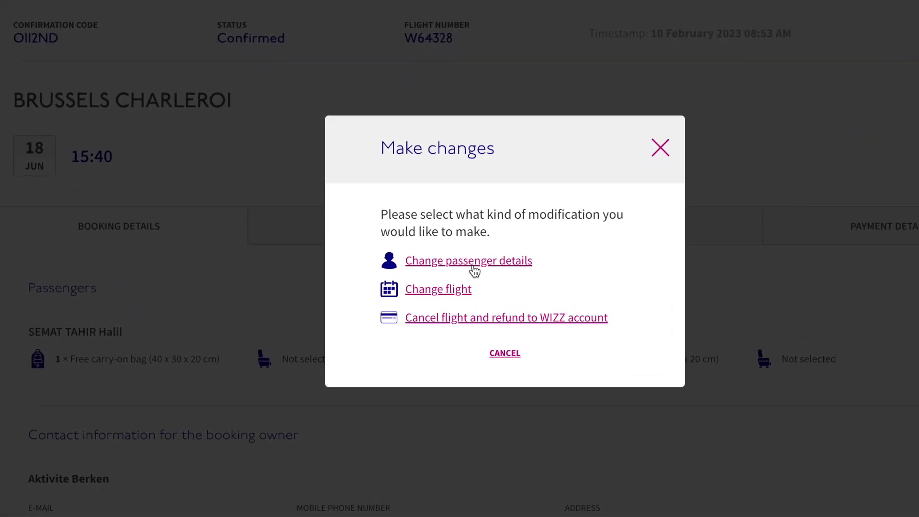
{"action": "left_click", "coordinate": [484, 264]}
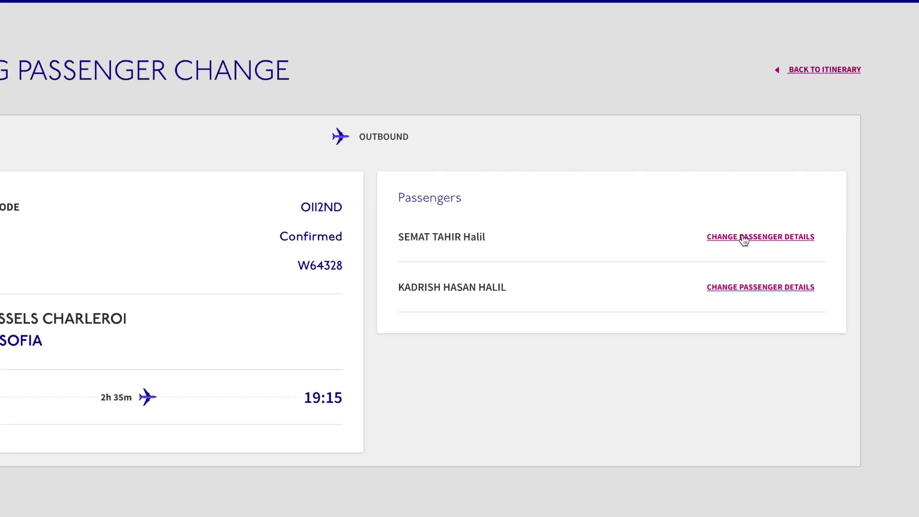
Replace the first passenger's first and last names, view the €50.00 change fee, then close without confirming.
{"action": "left_click", "coordinate": [752, 241]}
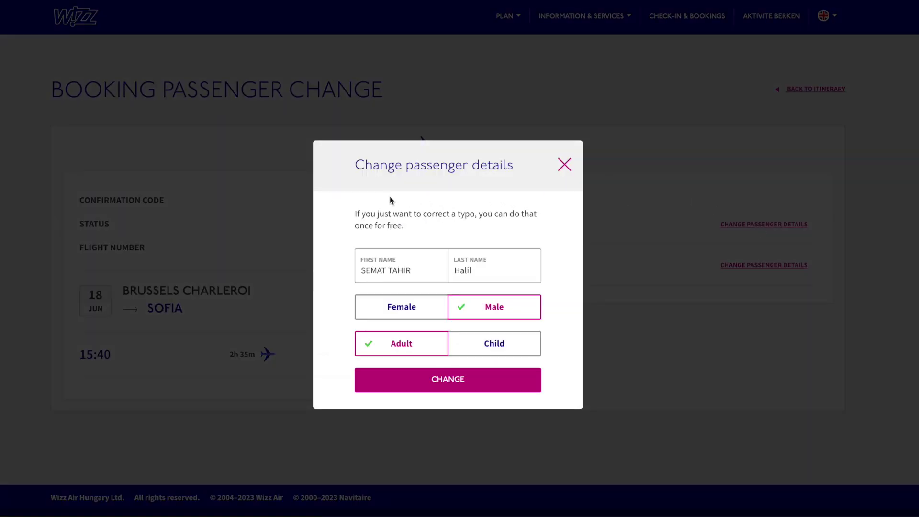
{"action": "left_click_drag", "start_coordinate": [424, 270], "coordinate": [362, 271]}
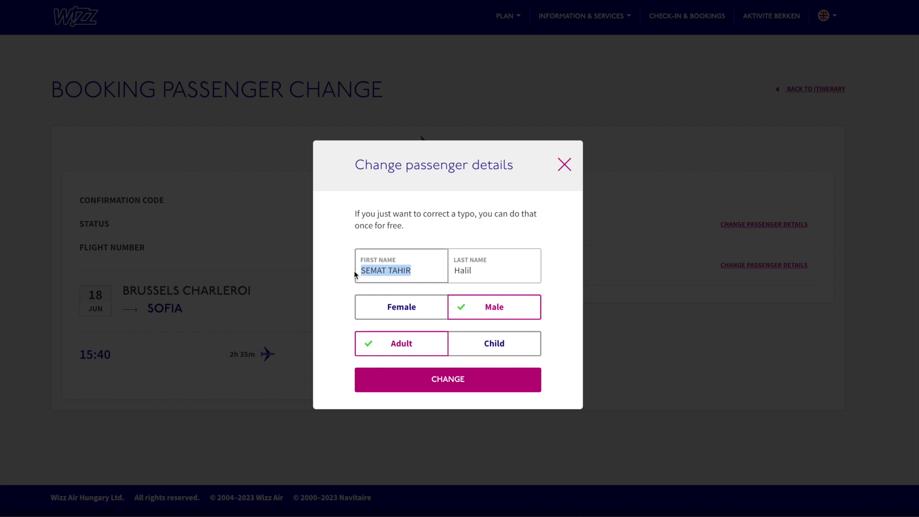
{"action": "key", "text": "BackSpace"}
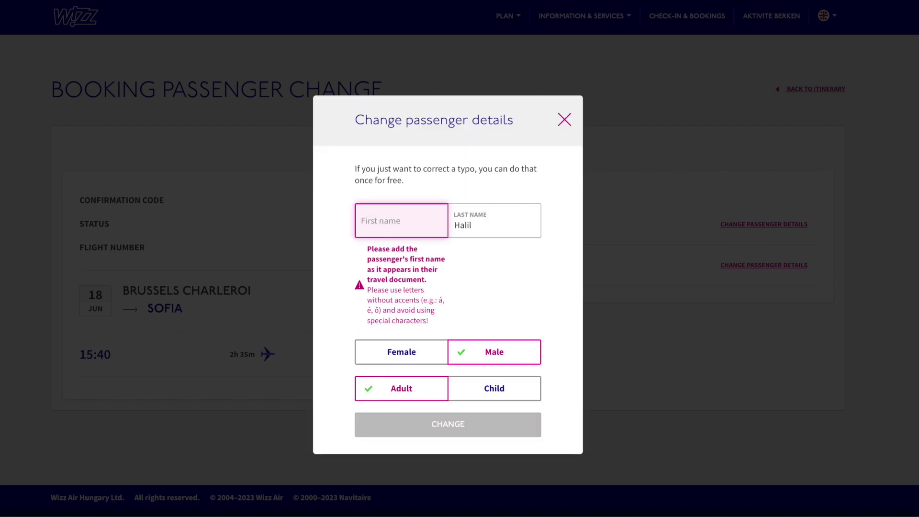
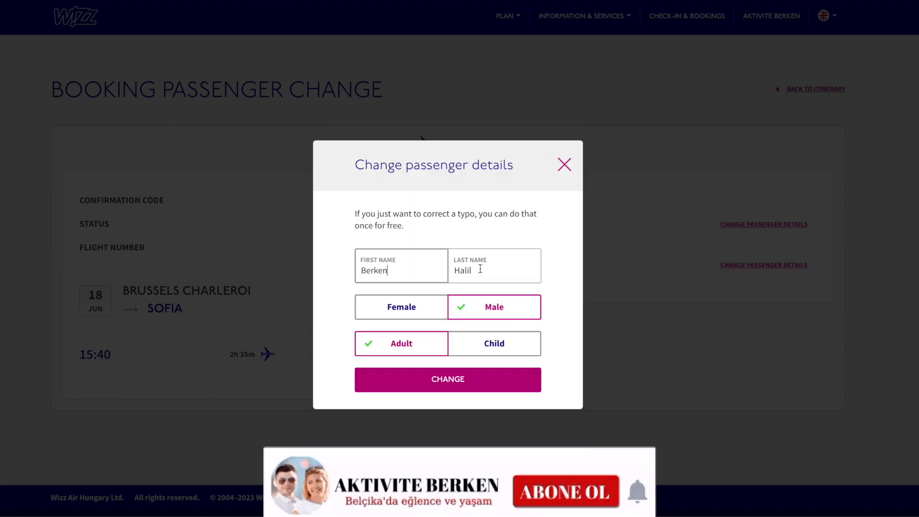
{"action": "double_click", "coordinate": [474, 262]}
{"action": "key", "text": "BackSpace"}
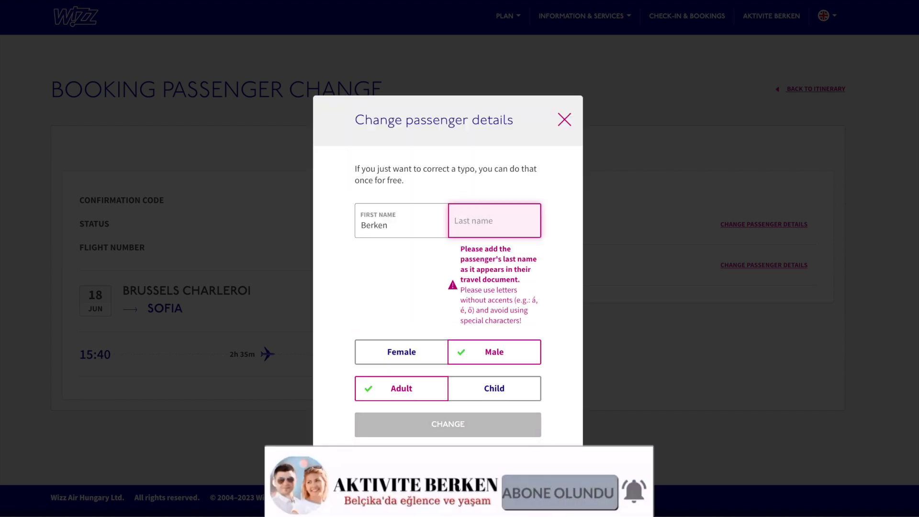
{"action": "type", "text": "AK"}
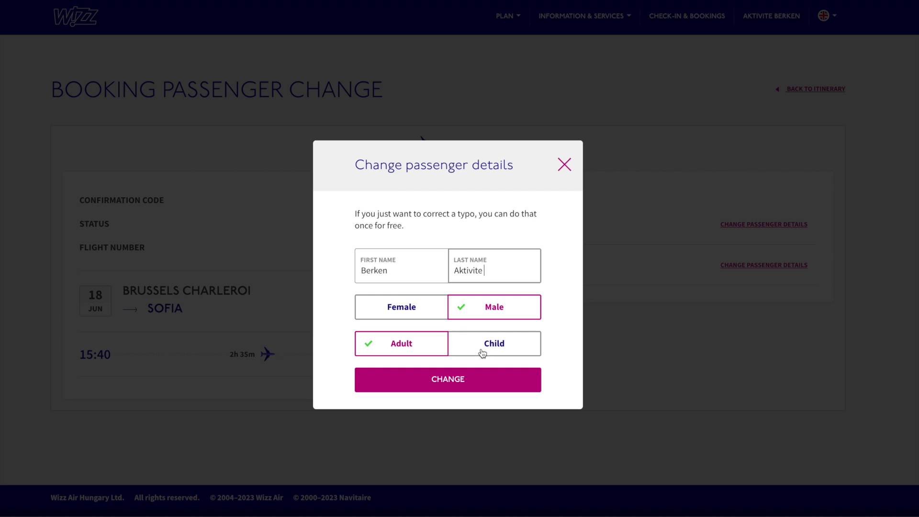
{"action": "left_click", "coordinate": [466, 381]}
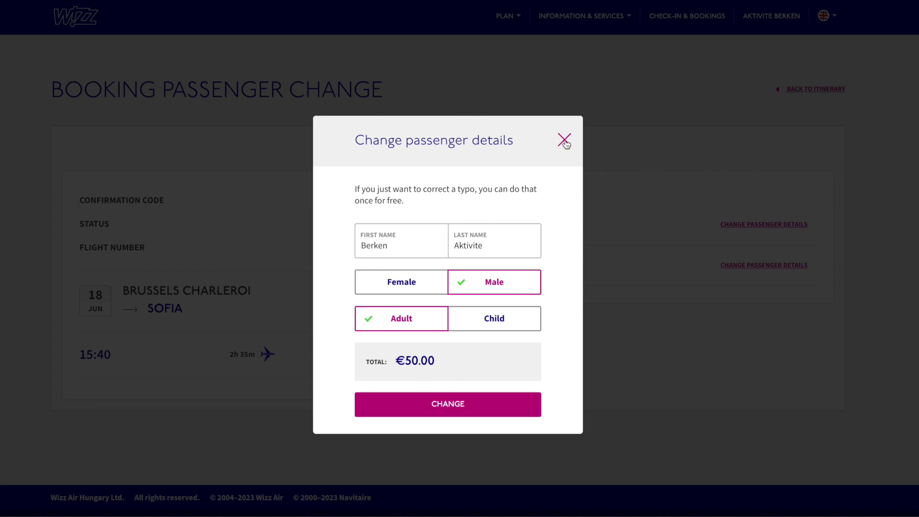
{"action": "left_click", "coordinate": [564, 140]}
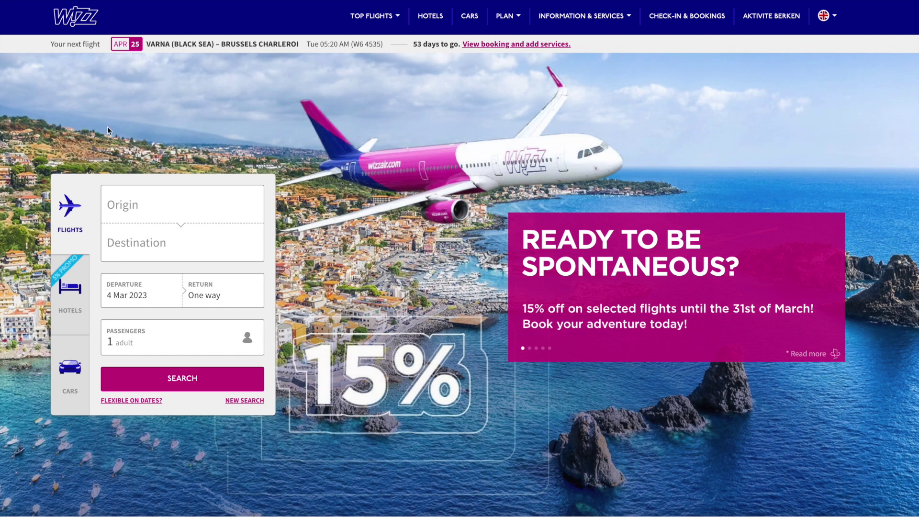
Search one-way flights from Brussels Charleroi to Varna on 17 Mar 2023 for 2 adults.
{"action": "left_click", "coordinate": [153, 208]}
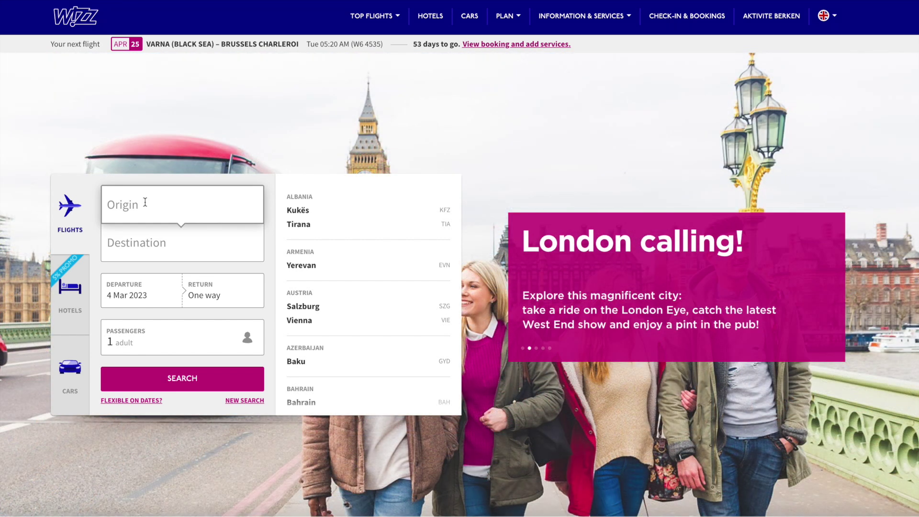
{"action": "type", "text": "bru"}
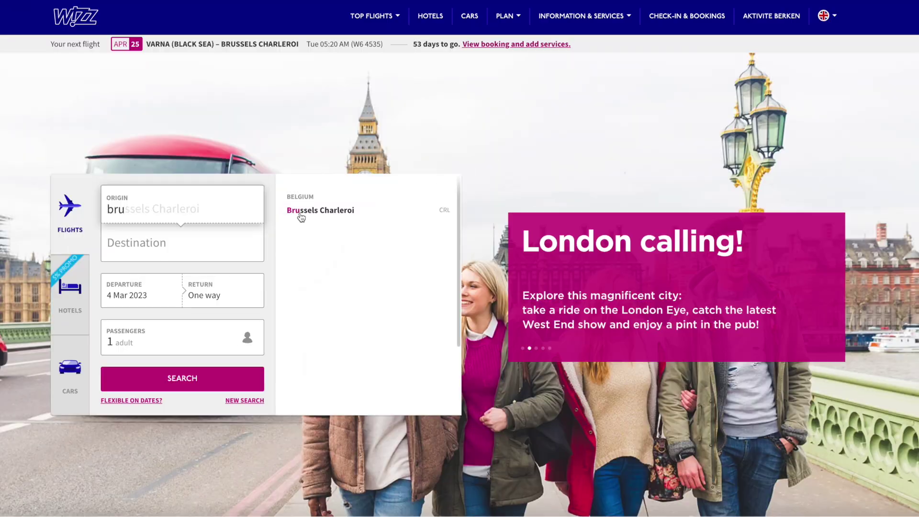
{"action": "left_click", "coordinate": [299, 211]}
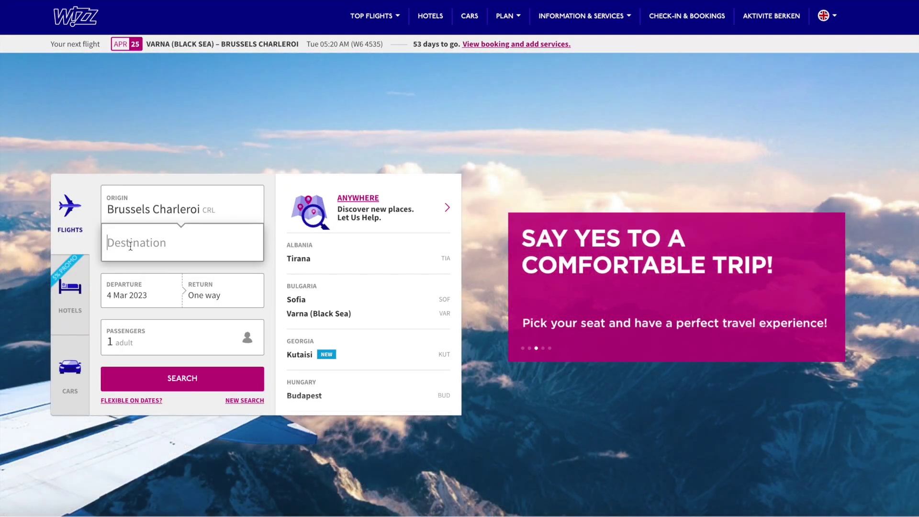
{"action": "type", "text": "varna"}
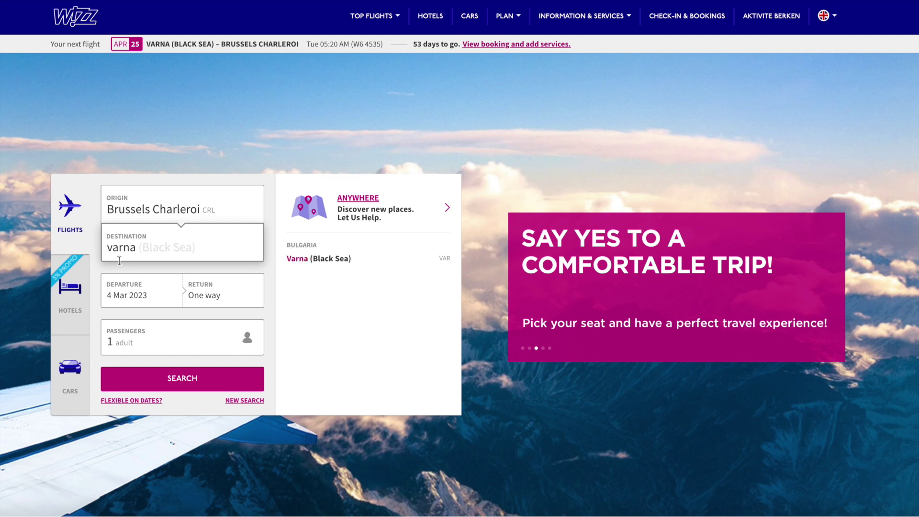
{"action": "key", "text": "Return"}
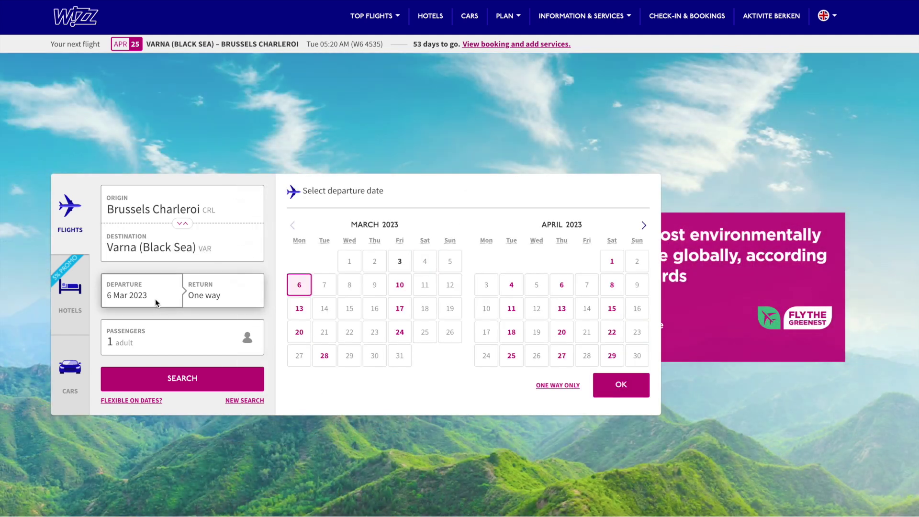
{"action": "left_click", "coordinate": [400, 309]}
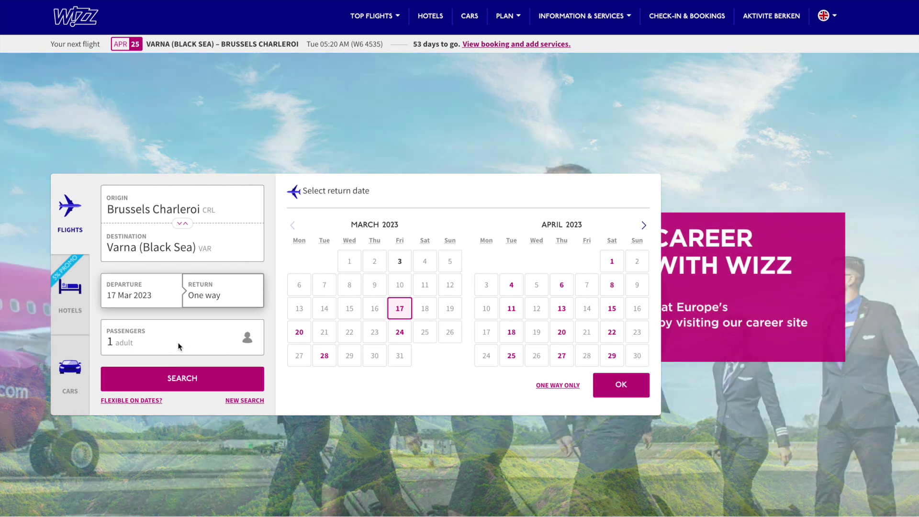
{"action": "left_click", "coordinate": [162, 342]}
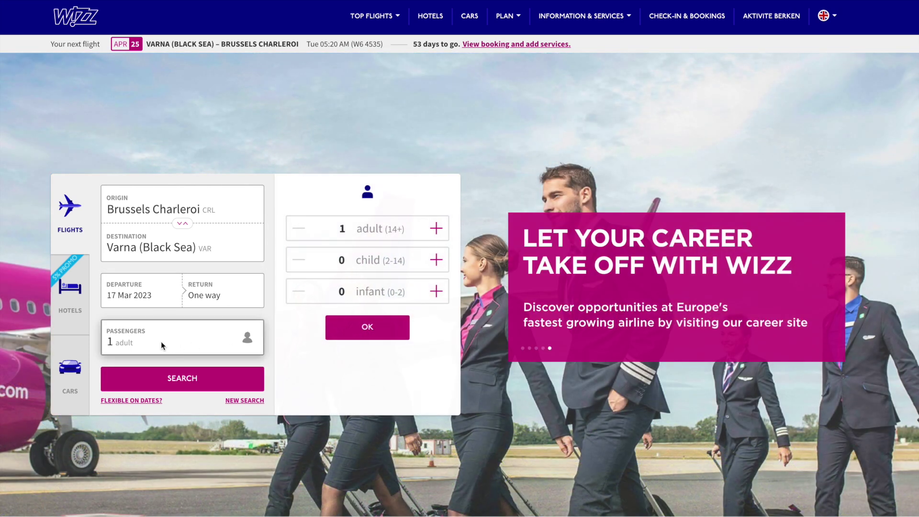
{"action": "left_click", "coordinate": [436, 229]}
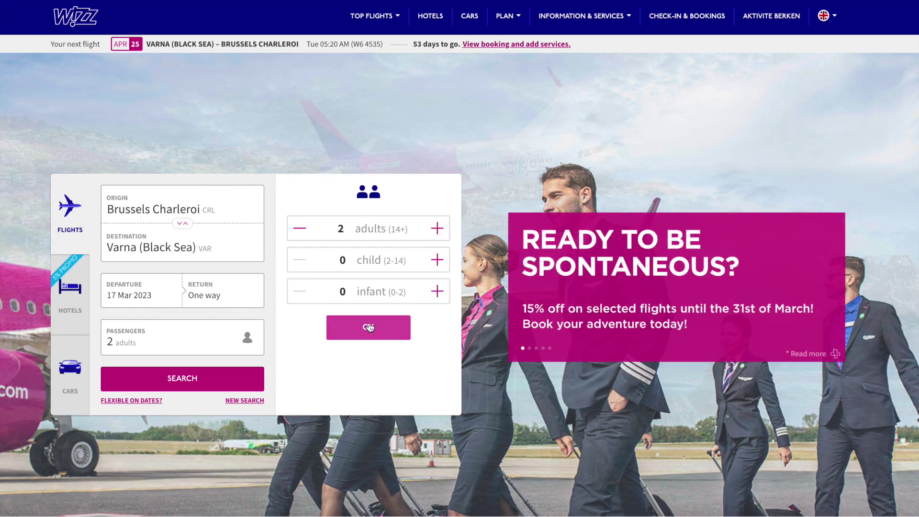
{"action": "left_click", "coordinate": [182, 378]}
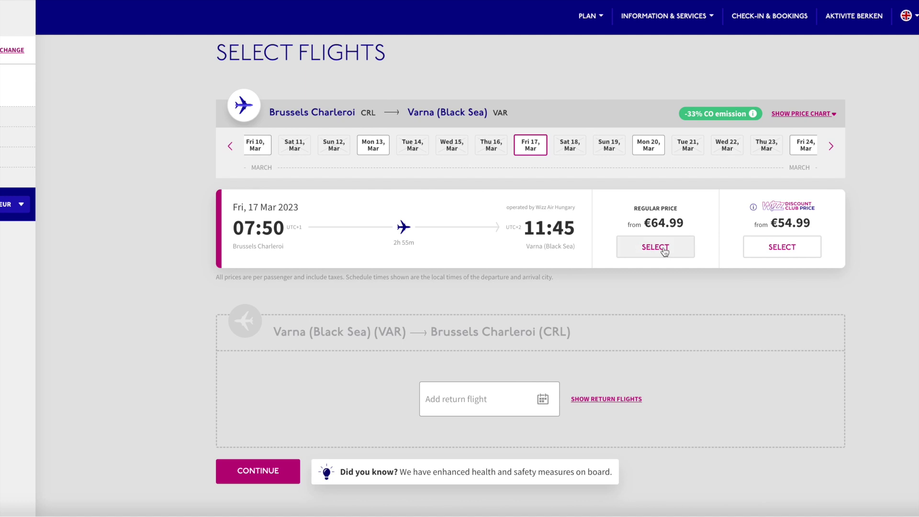
Select the 17 Mar flight's regular price with the Travel Light €64.99 bundle.
{"action": "left_click", "coordinate": [665, 249]}
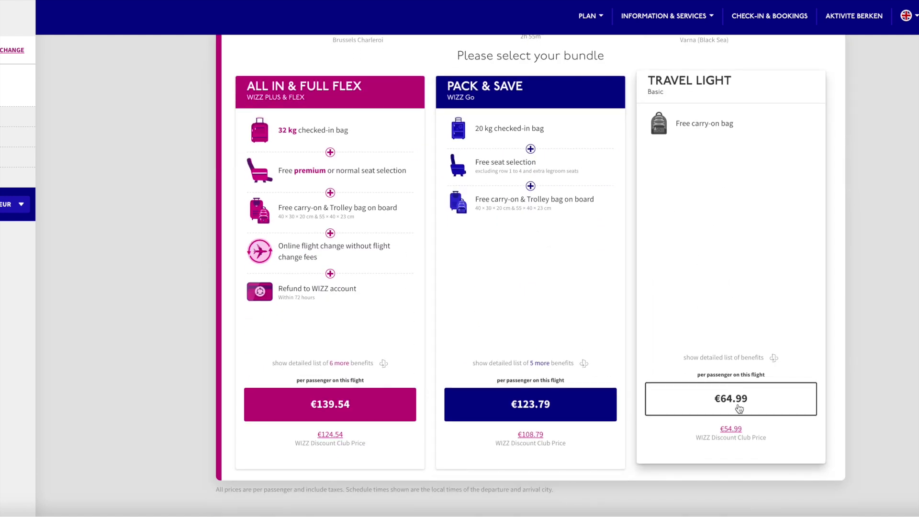
{"action": "left_click", "coordinate": [736, 406]}
{"action": "scroll", "coordinate": [349, 308], "scroll_direction": "down", "scroll_amount": 3}
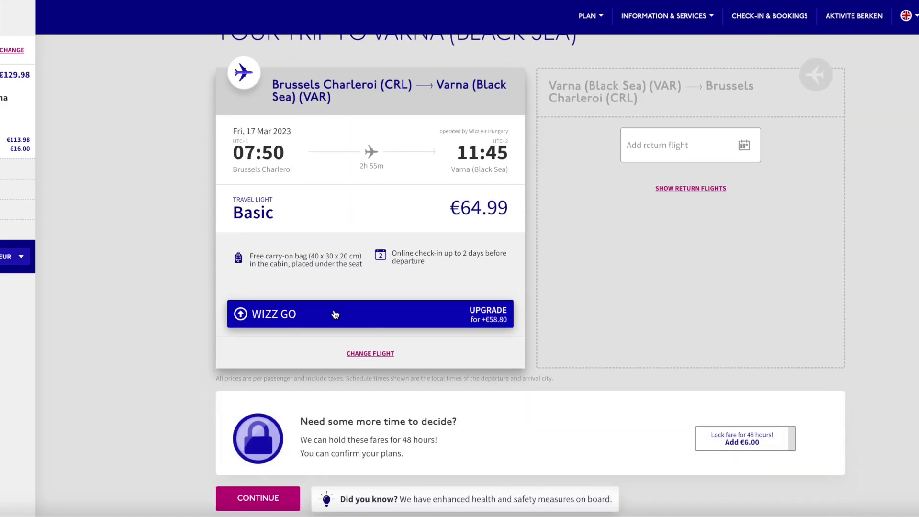
{"action": "left_click", "coordinate": [258, 428]}
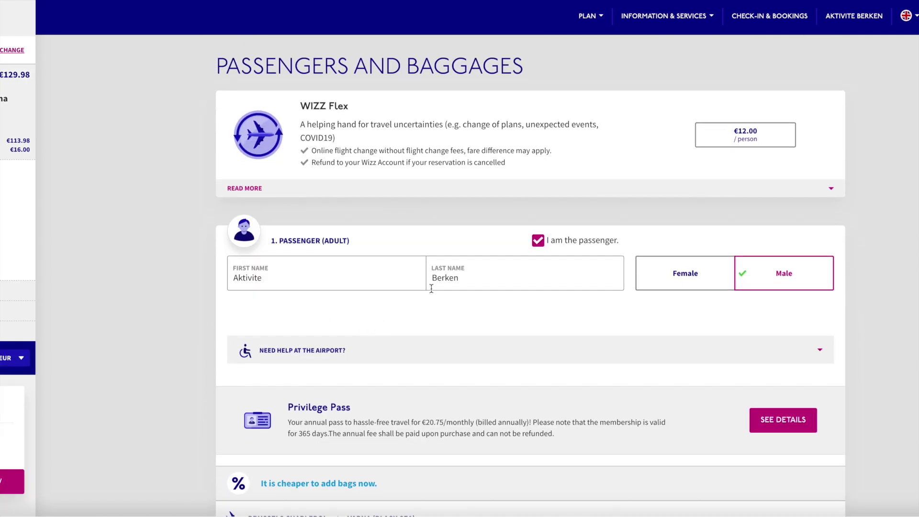
Give passenger 1 no checked-in bag and only the free carry-on, then move to passenger 2.
{"action": "scroll", "coordinate": [550, 366], "scroll_direction": "down", "scroll_amount": 4}
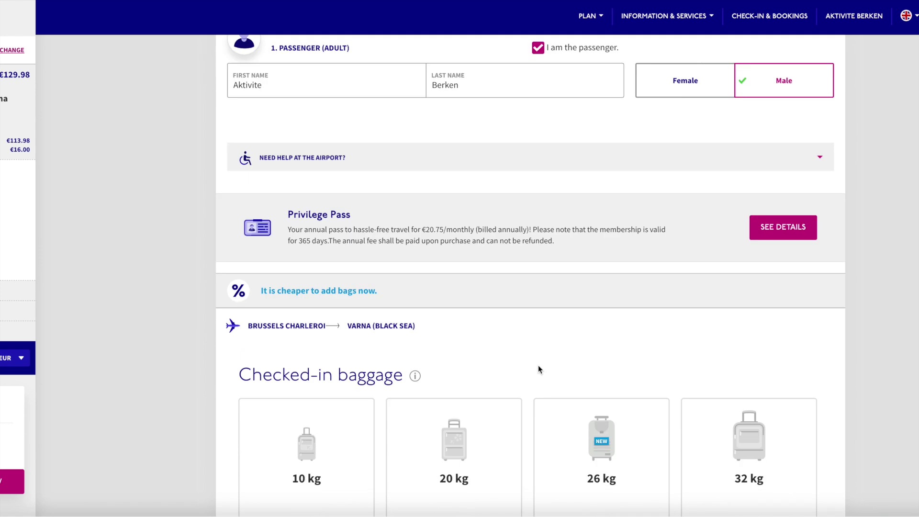
{"action": "scroll", "coordinate": [574, 277], "scroll_direction": "down", "scroll_amount": 3}
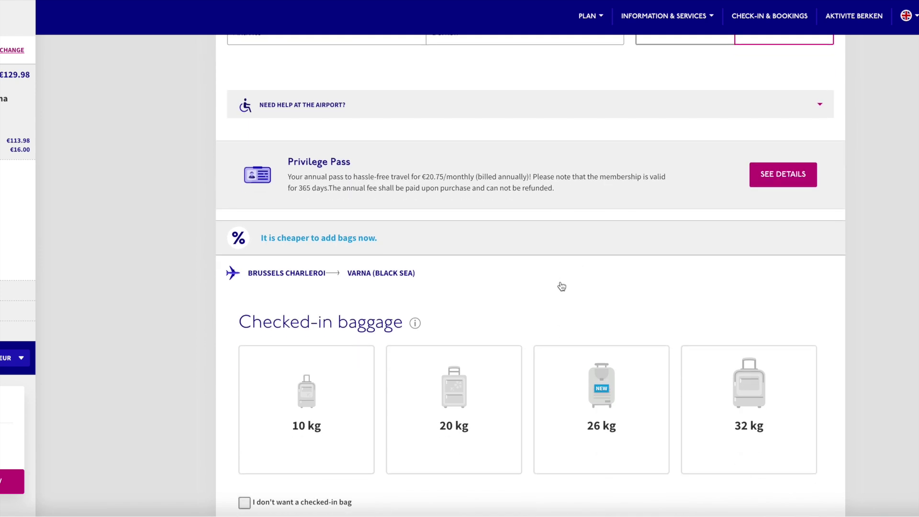
{"action": "left_click", "coordinate": [244, 402]}
{"action": "scroll", "coordinate": [348, 381], "scroll_direction": "down", "scroll_amount": 6}
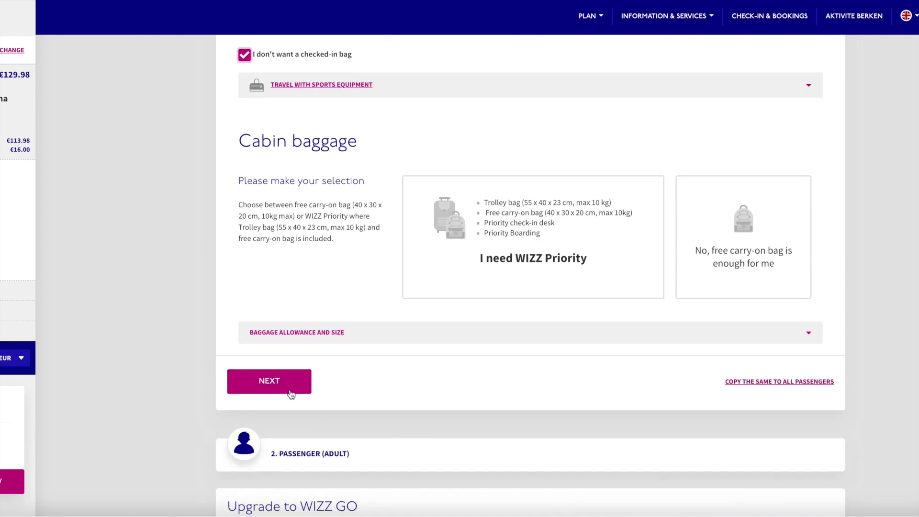
{"action": "left_click", "coordinate": [290, 387]}
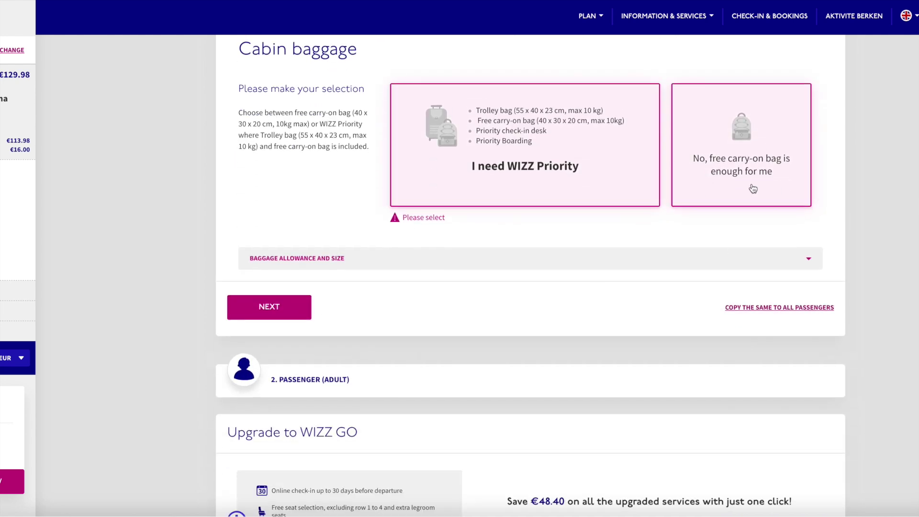
{"action": "left_click", "coordinate": [752, 188]}
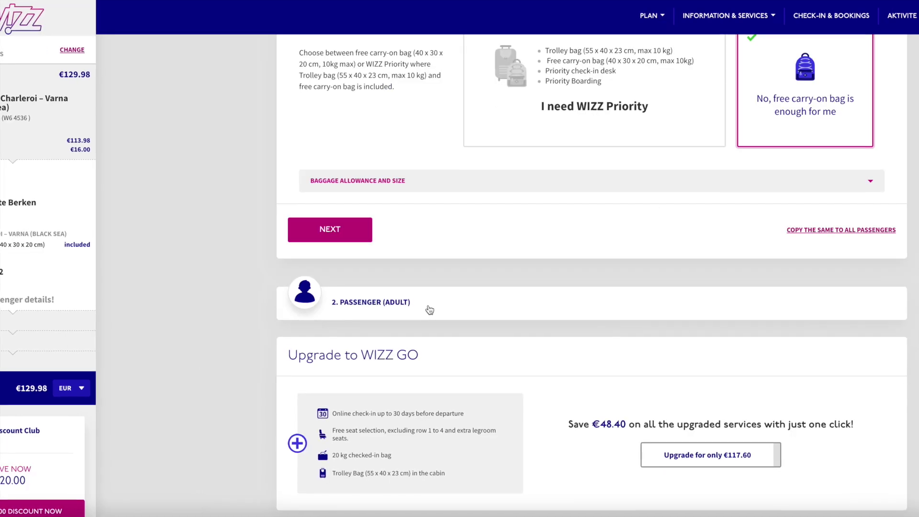
{"action": "left_click", "coordinate": [431, 362]}
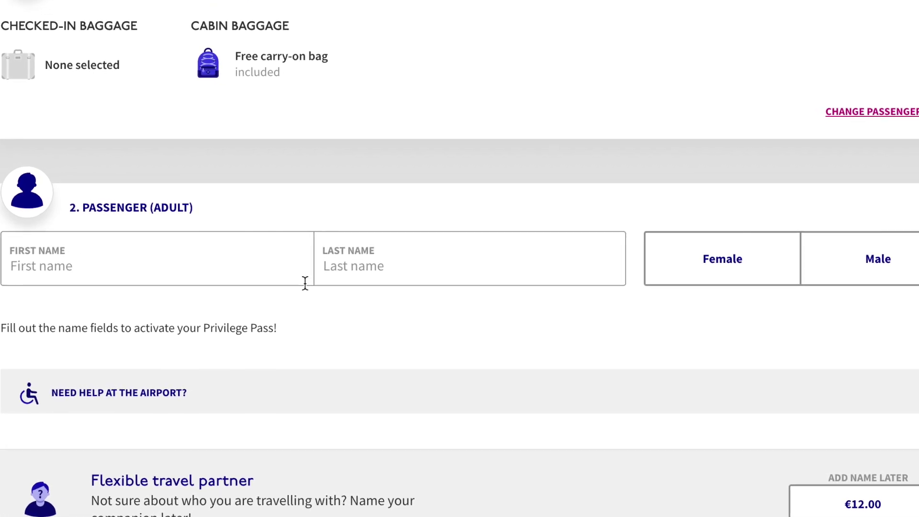
Make passenger 2 a flexible travel partner named later for €12.00, raising the total to €141.98.
{"action": "scroll", "coordinate": [495, 309], "scroll_direction": "down", "scroll_amount": 1}
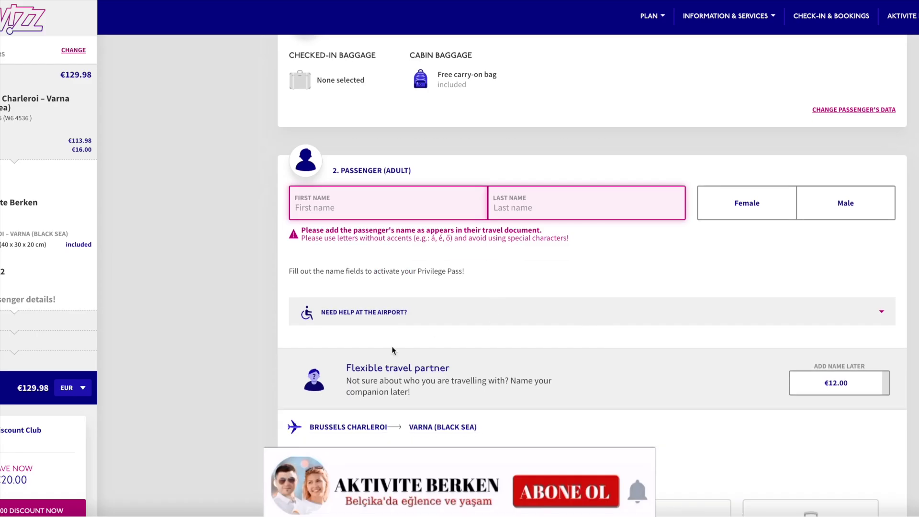
{"action": "left_click_drag", "start_coordinate": [345, 368], "coordinate": [464, 369]}
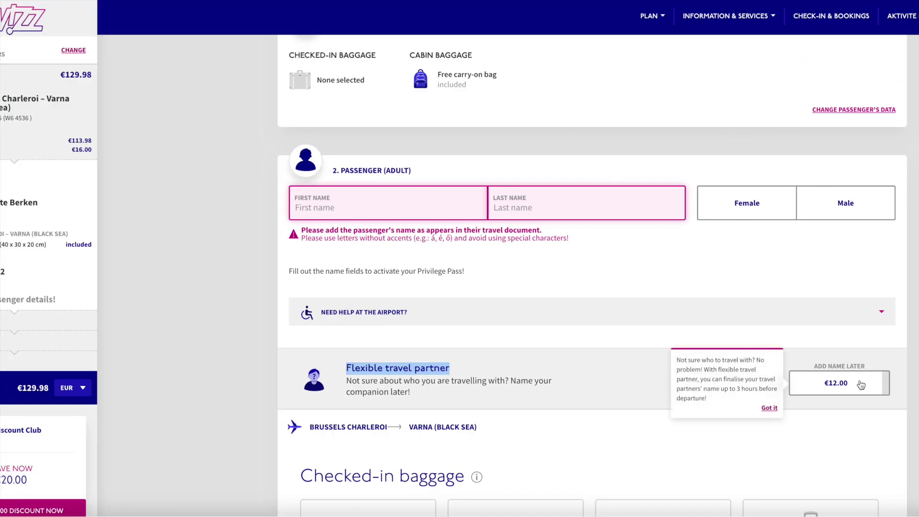
{"action": "left_click", "coordinate": [862, 381]}
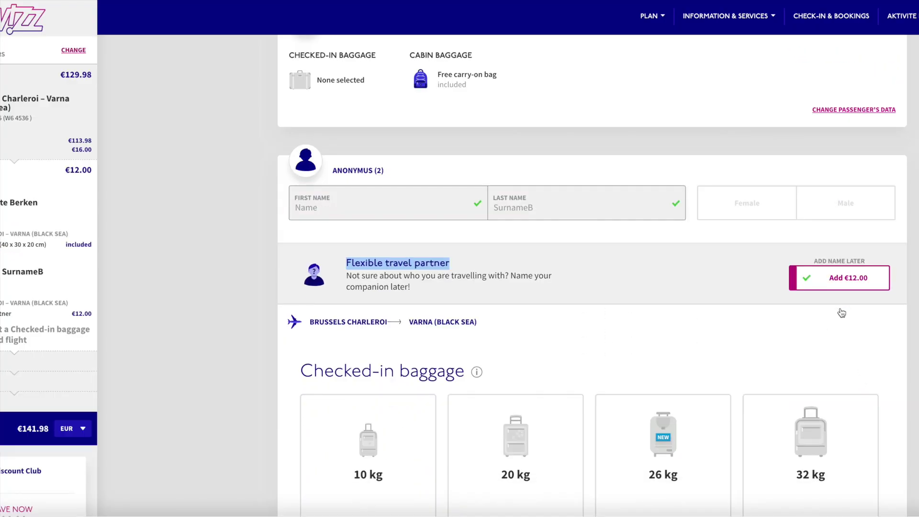
{"action": "mouse_move", "coordinate": [847, 292]}
{"action": "scroll", "coordinate": [833, 297], "scroll_direction": "up", "scroll_amount": 2}
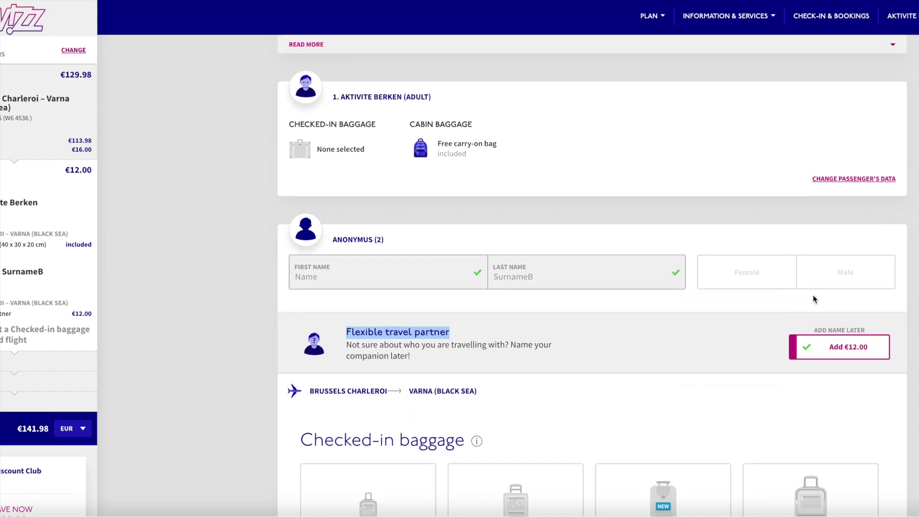